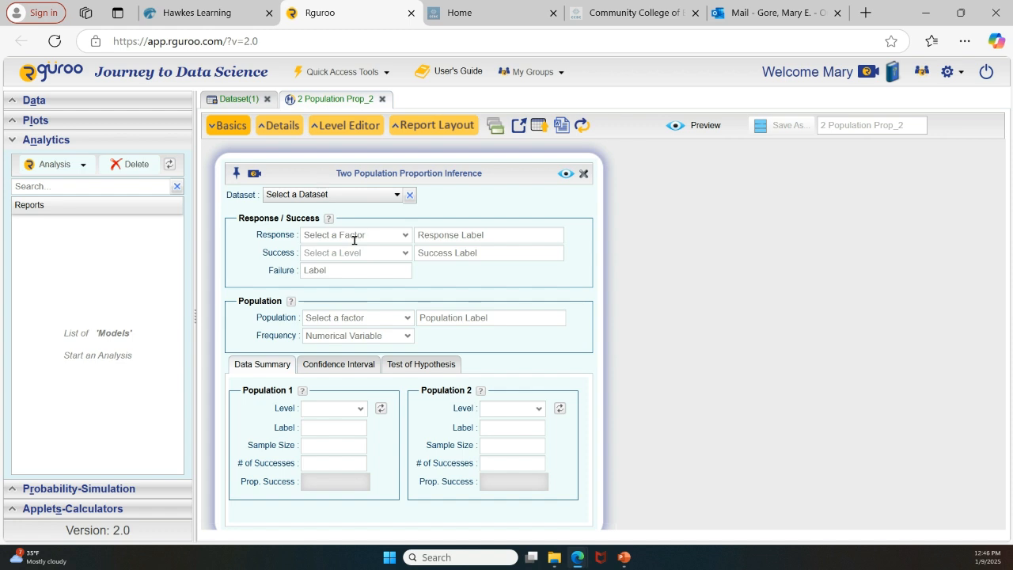
Label the response variable "Cell Phone Status" in the two population proportion inference setup
click(431, 234)
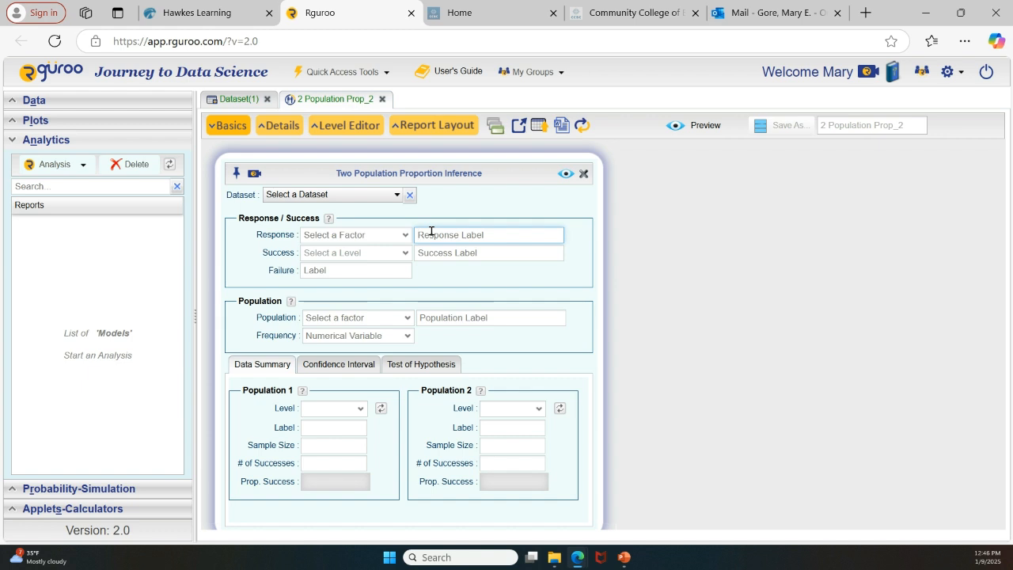
text(Cell Ph)
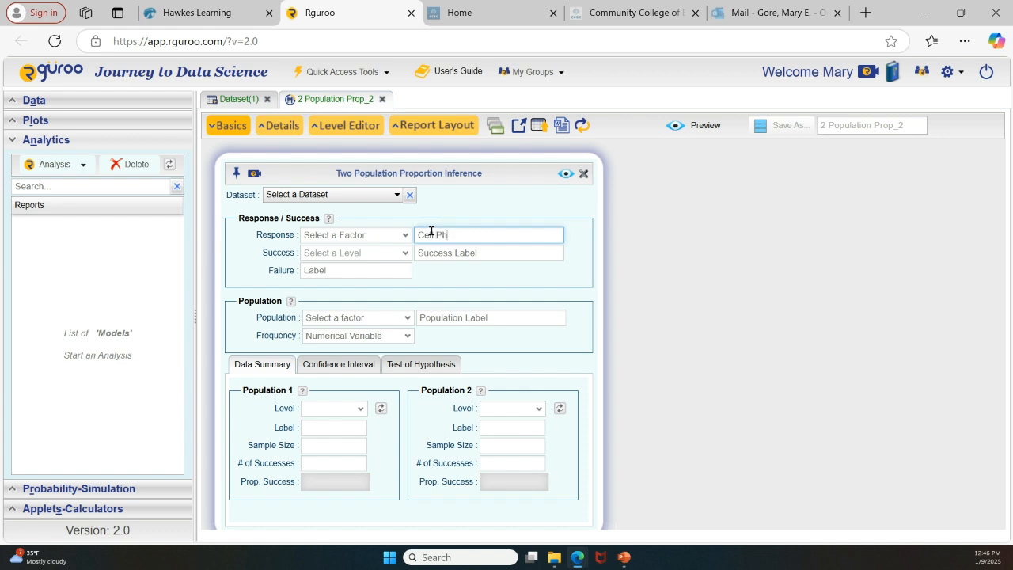
text(one Status)
Label the success outcome "defective" and the failure outcome "not defective"
click(464, 252)
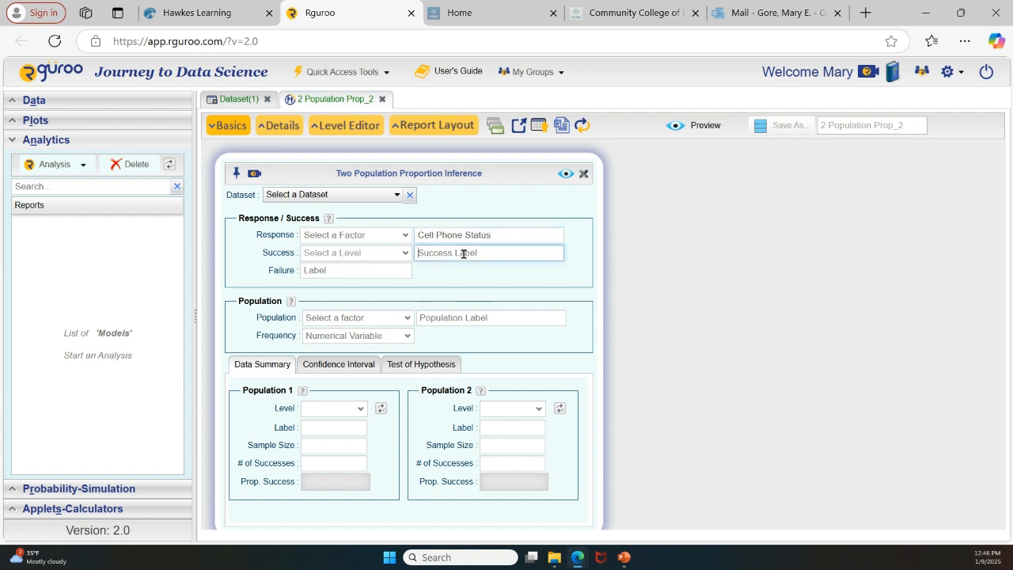
text(defective phone)
key(BackSpace)
key(BackSpace)
key(BackSpace)
key(BackSpace)
key(BackSpace)
click(358, 270)
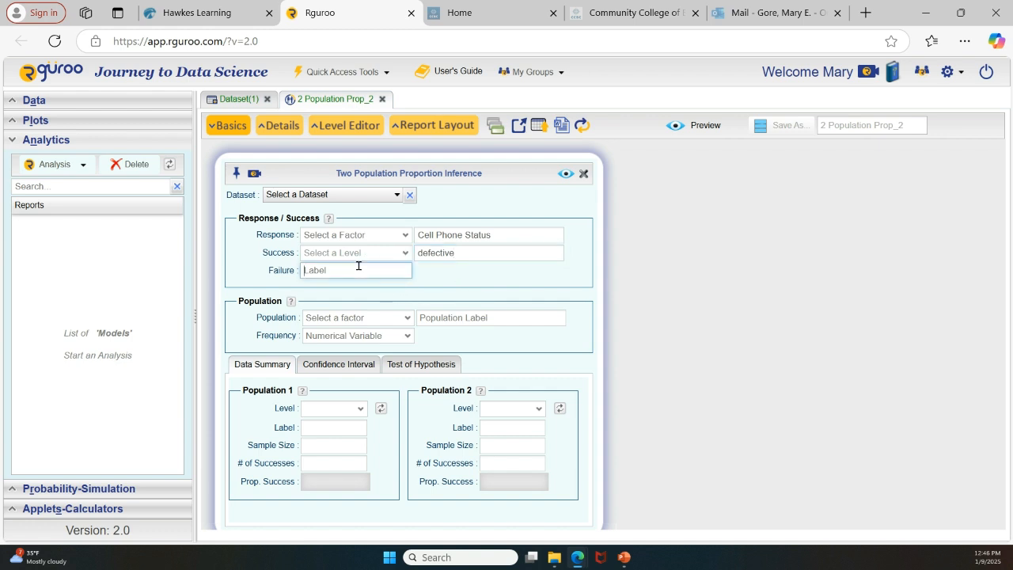
text(not defective)
Set the population label to "Cell phones"
click(482, 318)
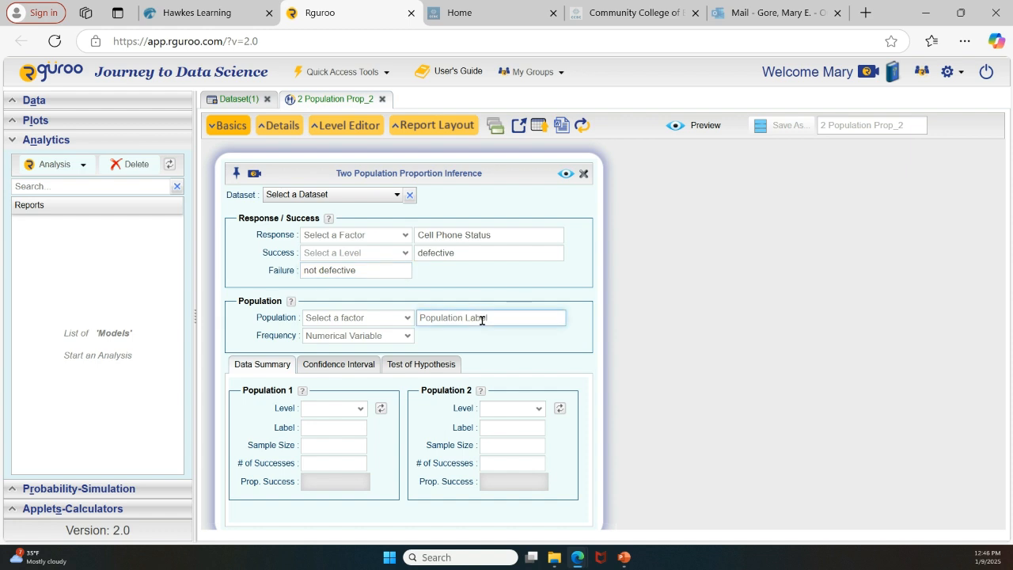
text(Cell phones)
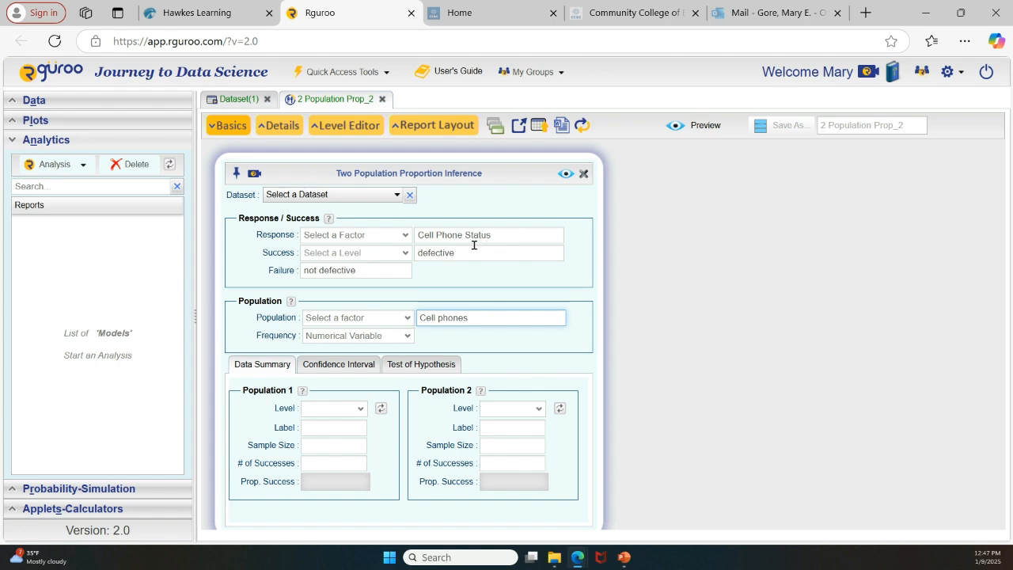
Enter the Population 1 summary data with label A, sample size 200 and 12 successes
click(316, 429)
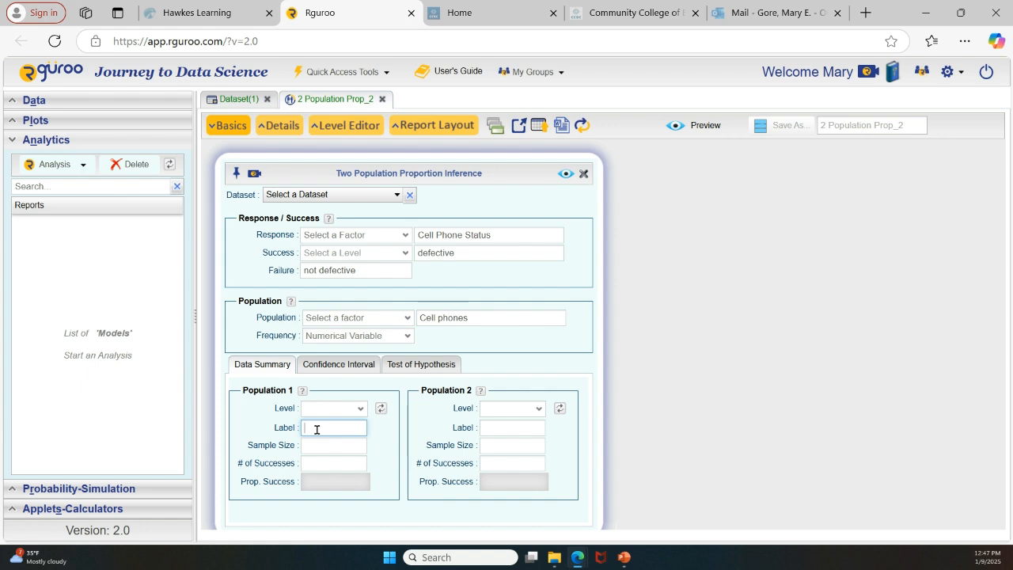
text(A)
click(318, 448)
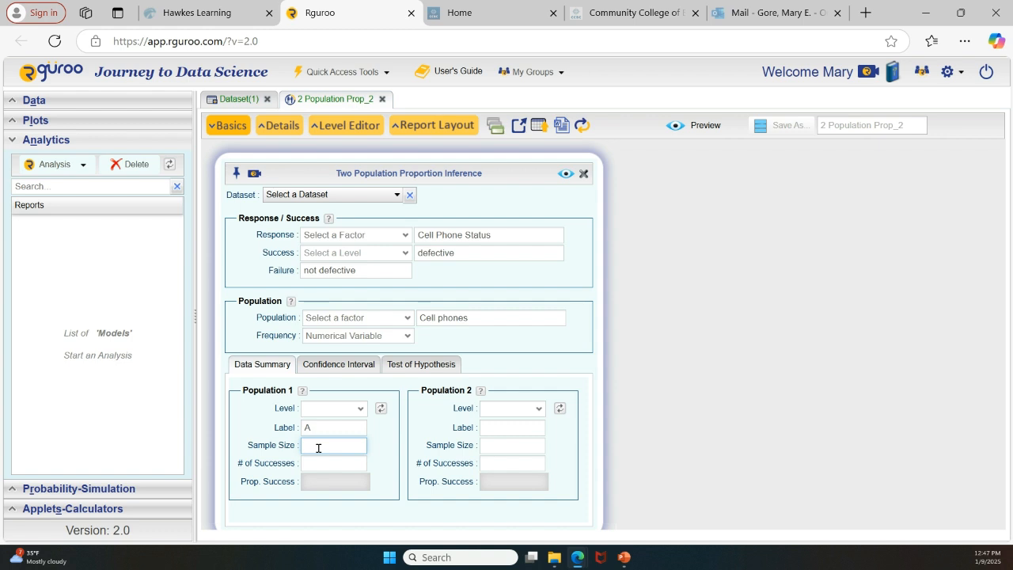
text(200)
key(Tab)
text(12)
Enter the Population 2 summary data with label B, sample size 200 and 10 successes
click(505, 432)
text(B)
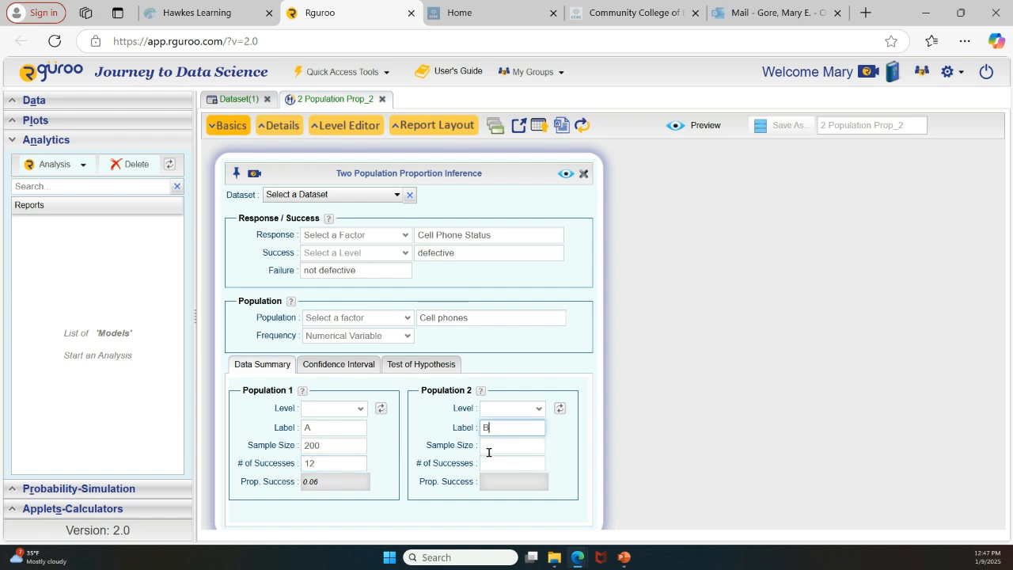
click(490, 452)
text(1)
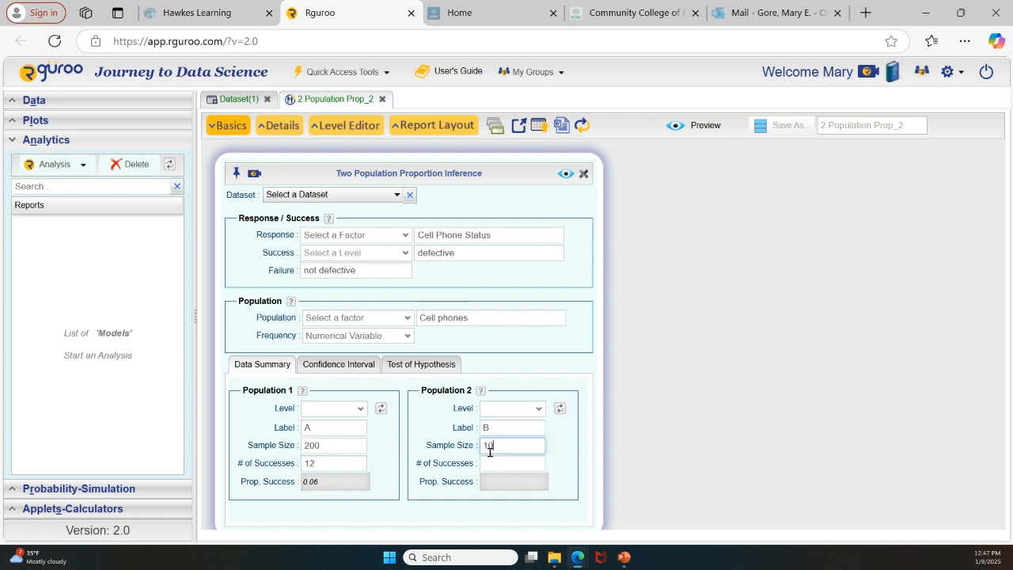
key(BackSpace)
text(200)
click(510, 464)
text(10)
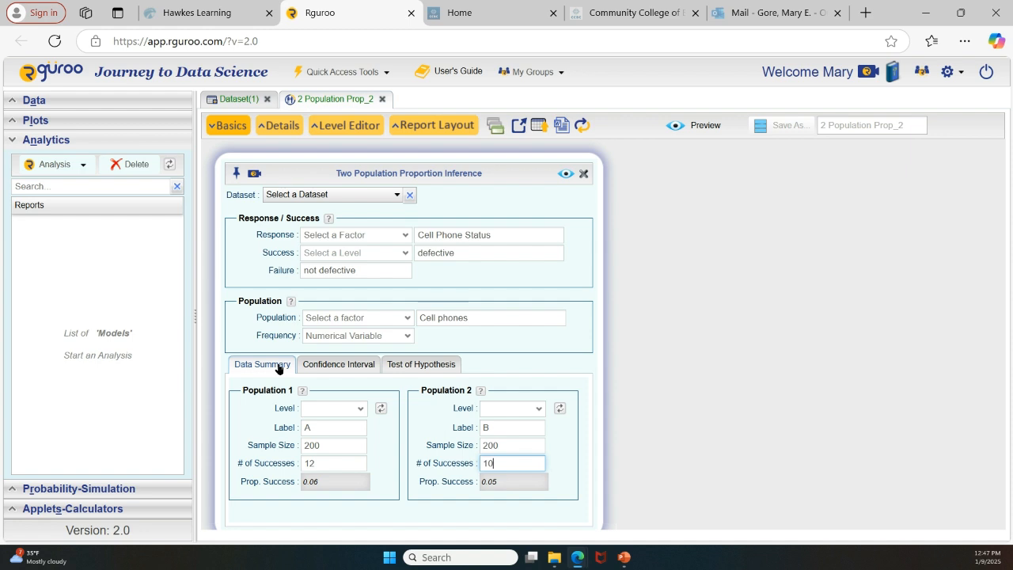
Define the hypothesis test's alternative as p1 - p2 != 0
click(409, 367)
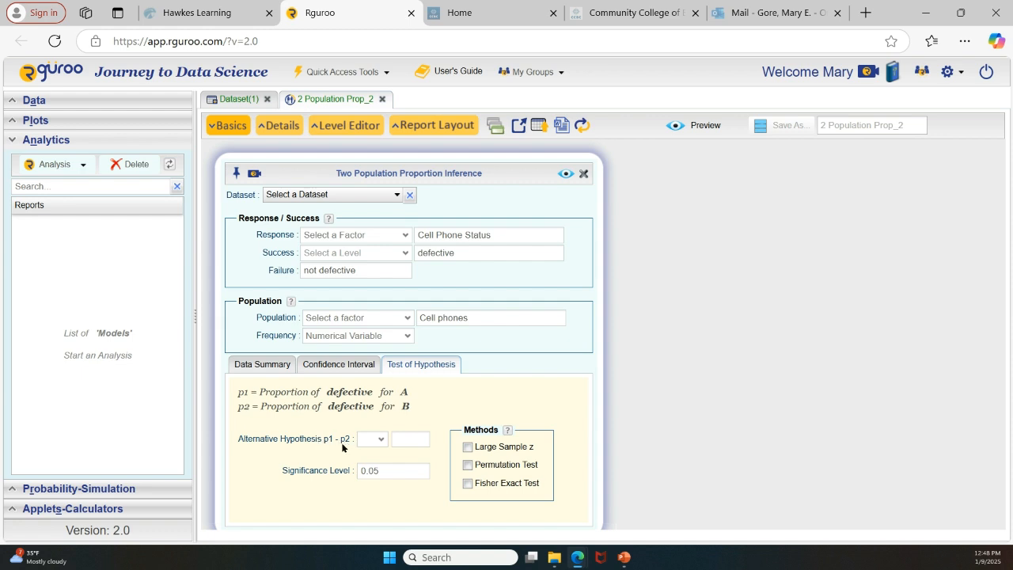
click(381, 439)
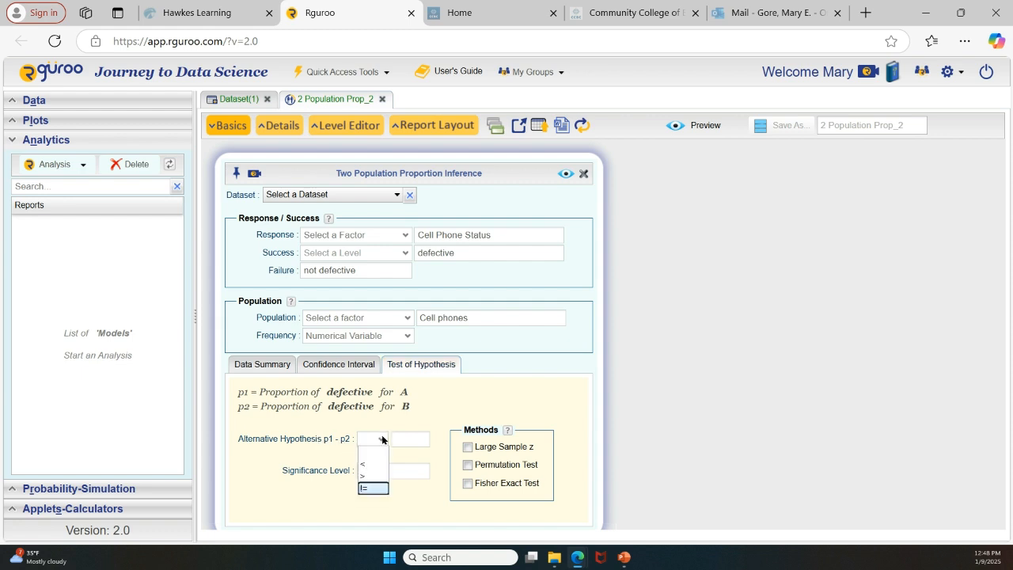
click(368, 489)
click(399, 436)
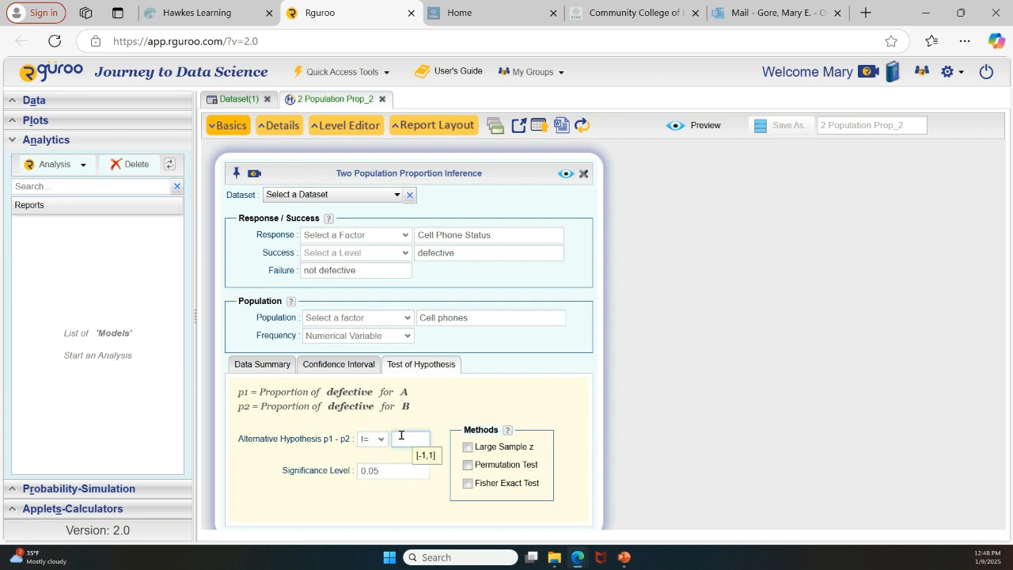
text(0)
Set the test's significance level to 0.10 and choose the Large Sample z method
drag(388, 469, 365, 468)
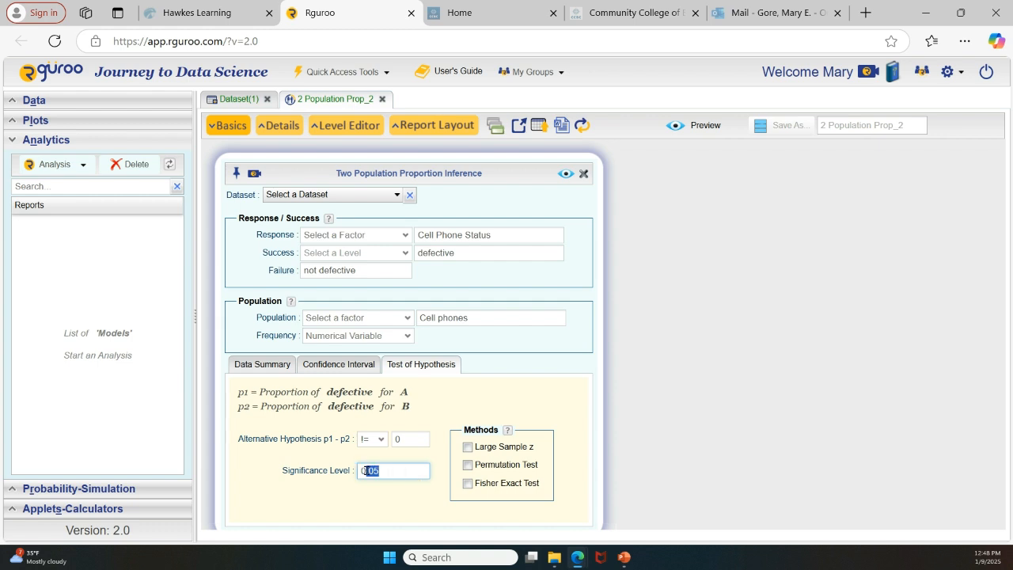
key(BackSpace)
text(10)
text(.)
click(467, 448)
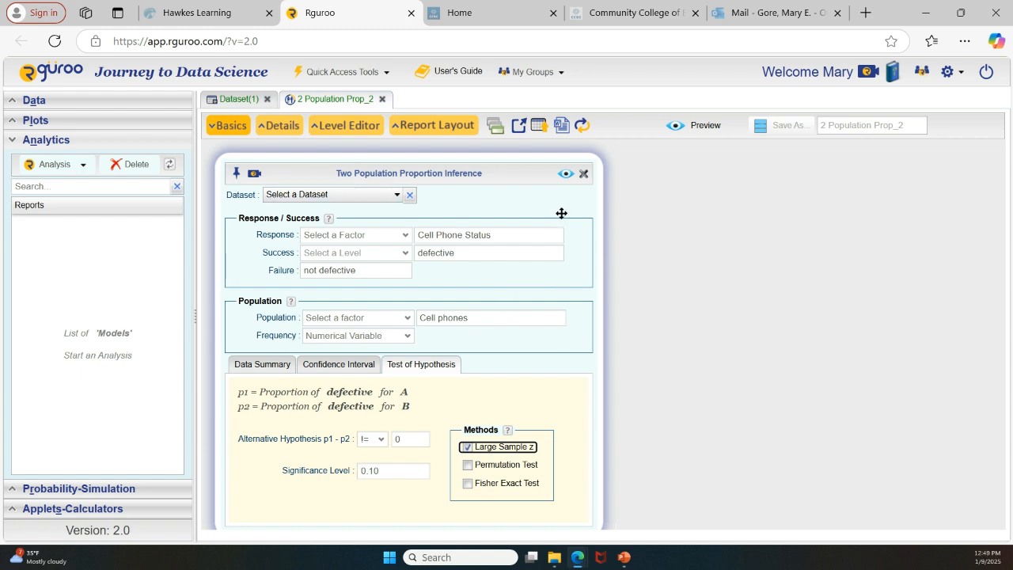
Generate the inference report and highlight the observed z statistic and the p-value in its test results table
click(566, 175)
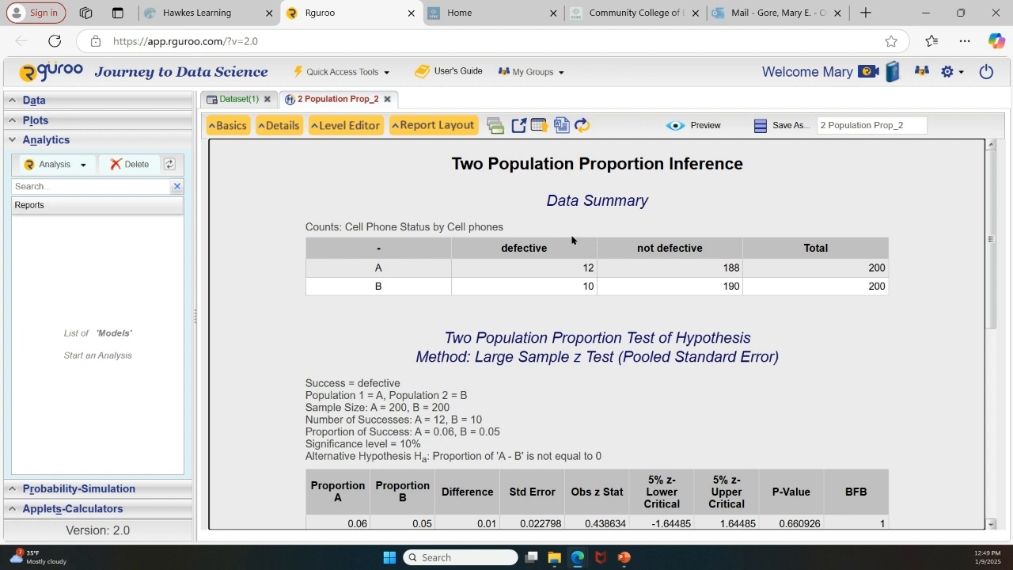
scroll(573, 239, down, 4)
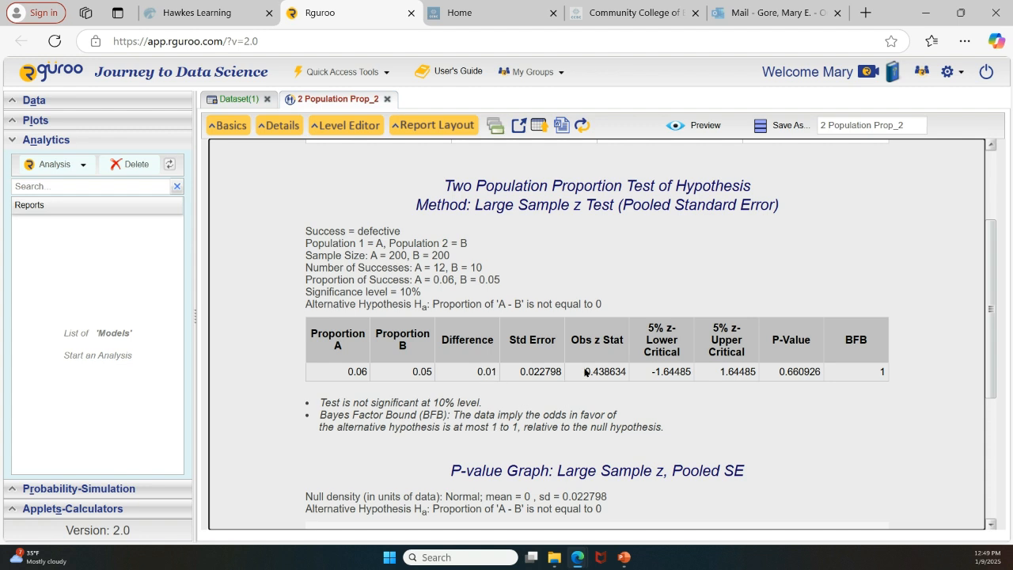
drag(586, 372, 629, 375)
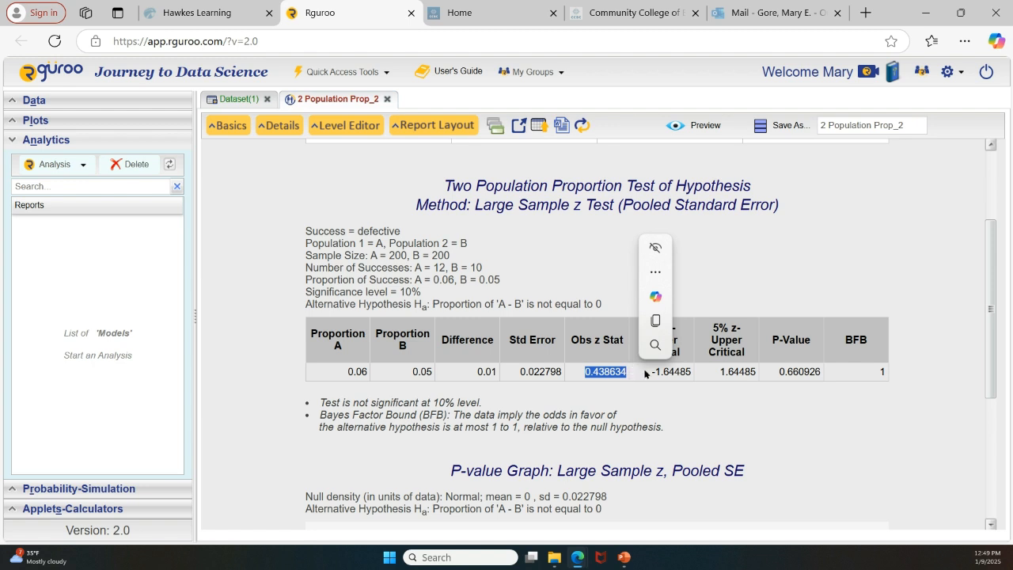
drag(775, 370, 822, 372)
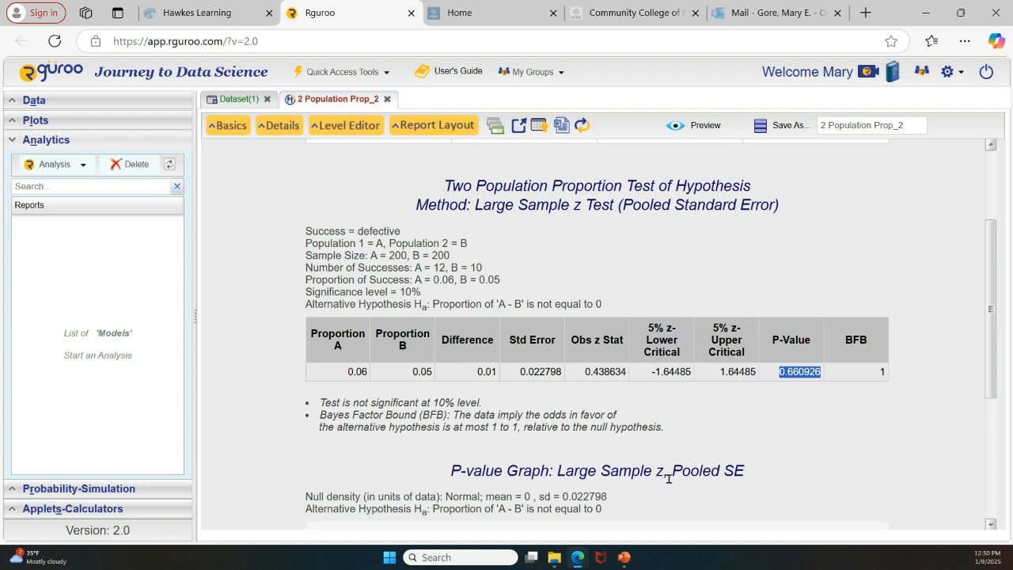
Switch to PowerPoint, present the slides from the hypotheses slide and advance to "Let's make sense of the output"
click(624, 557)
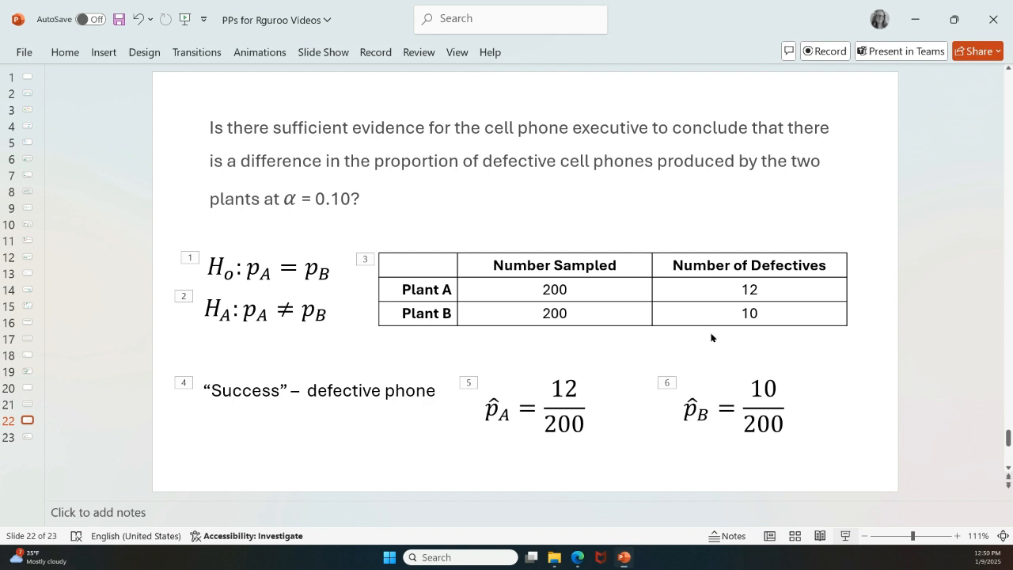
click(843, 535)
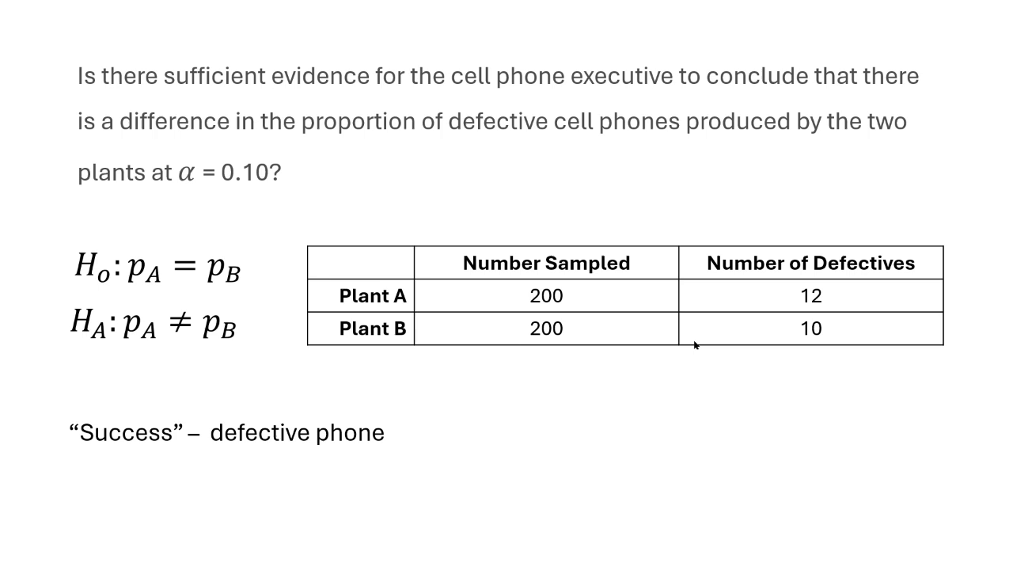
click(693, 346)
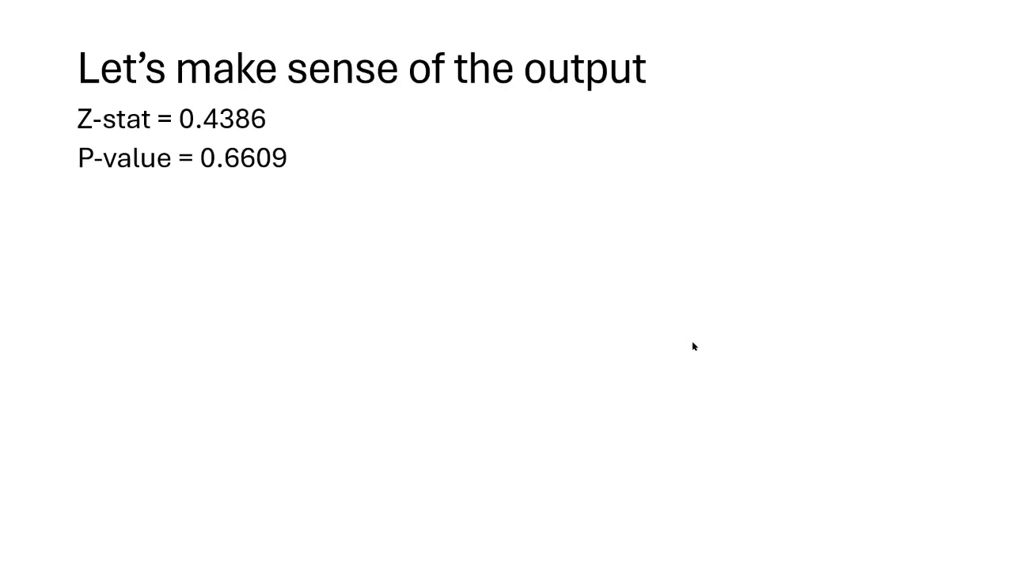